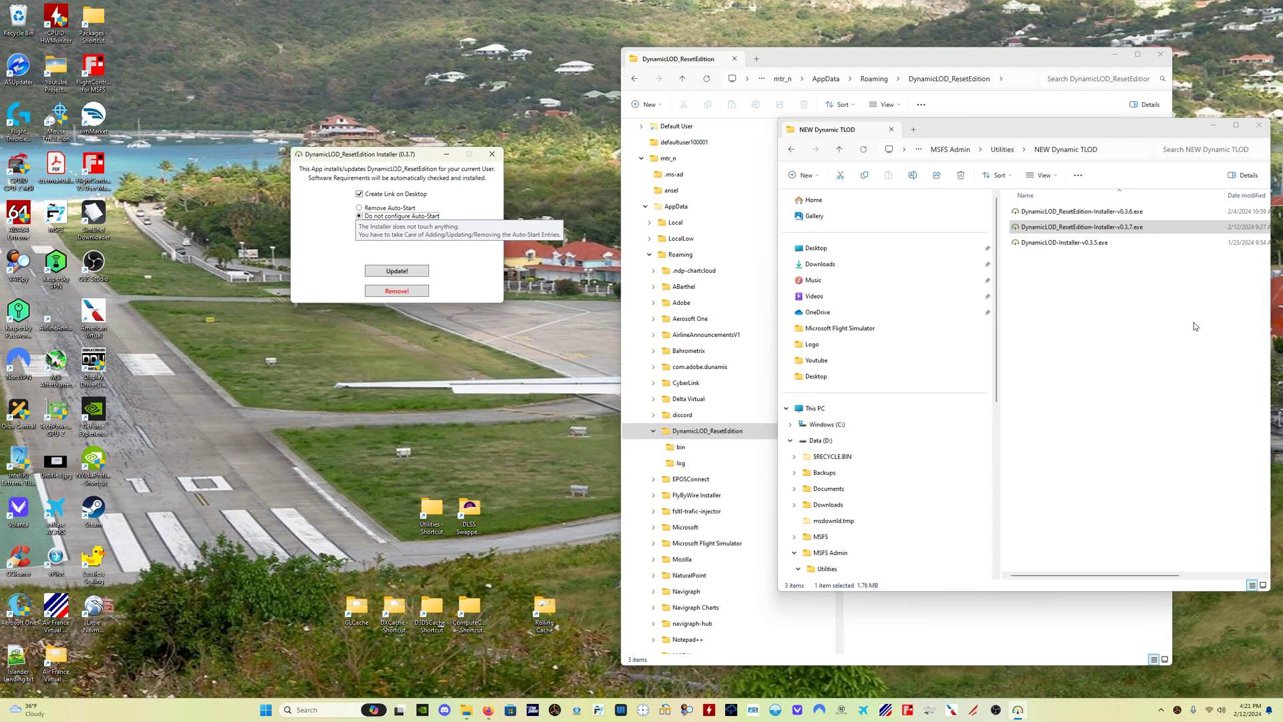
# Step: Select the DynamicLOD_ResetEdition 0.3.7 installer file in the folder
pyautogui.click(1135, 415)
pyautogui.click(1124, 405)
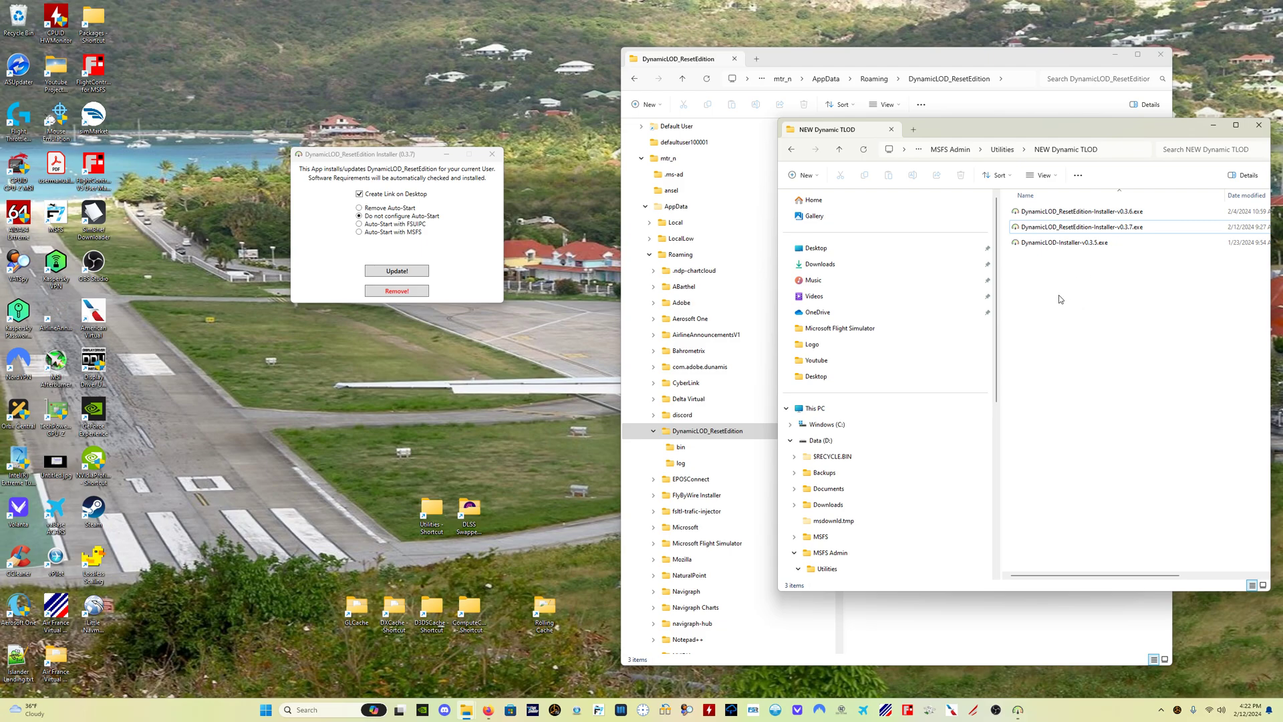
pyautogui.click(1051, 234)
# Step: Bring the installer dialog to the front and shift it slightly down and right
pyautogui.click(474, 203)
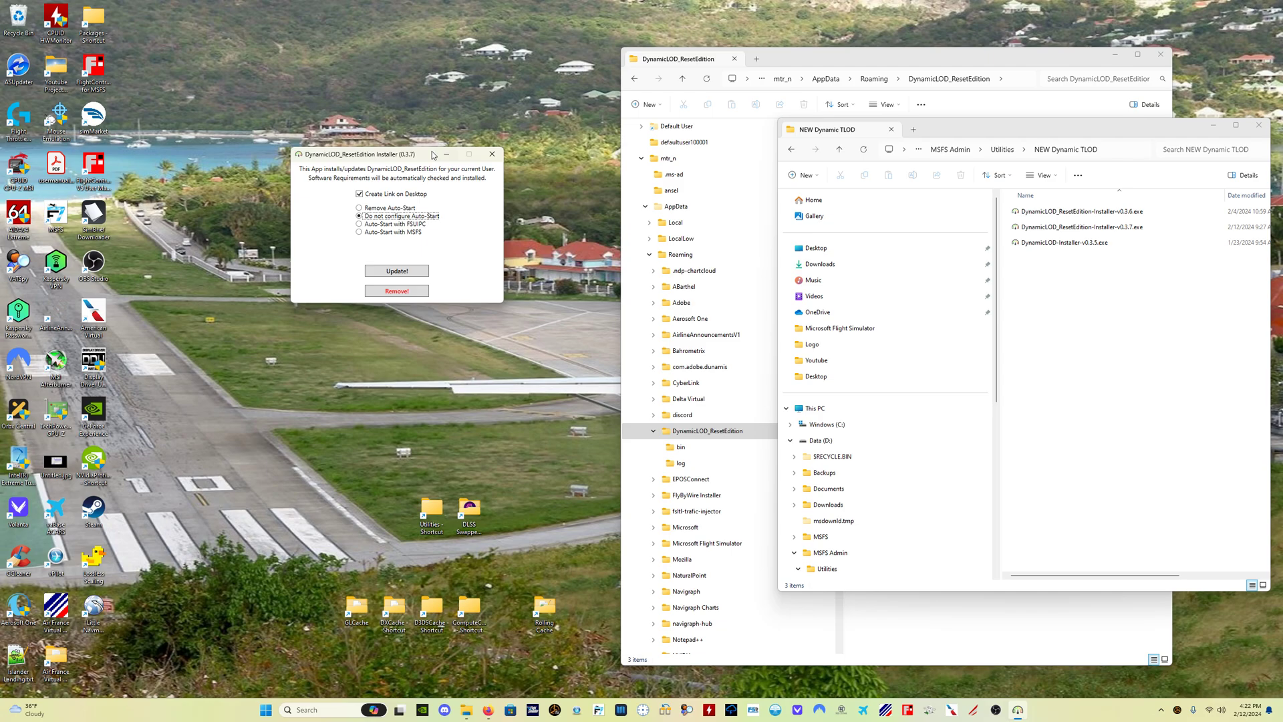
pyautogui.moveTo(431, 155); pyautogui.dragTo(454, 184)
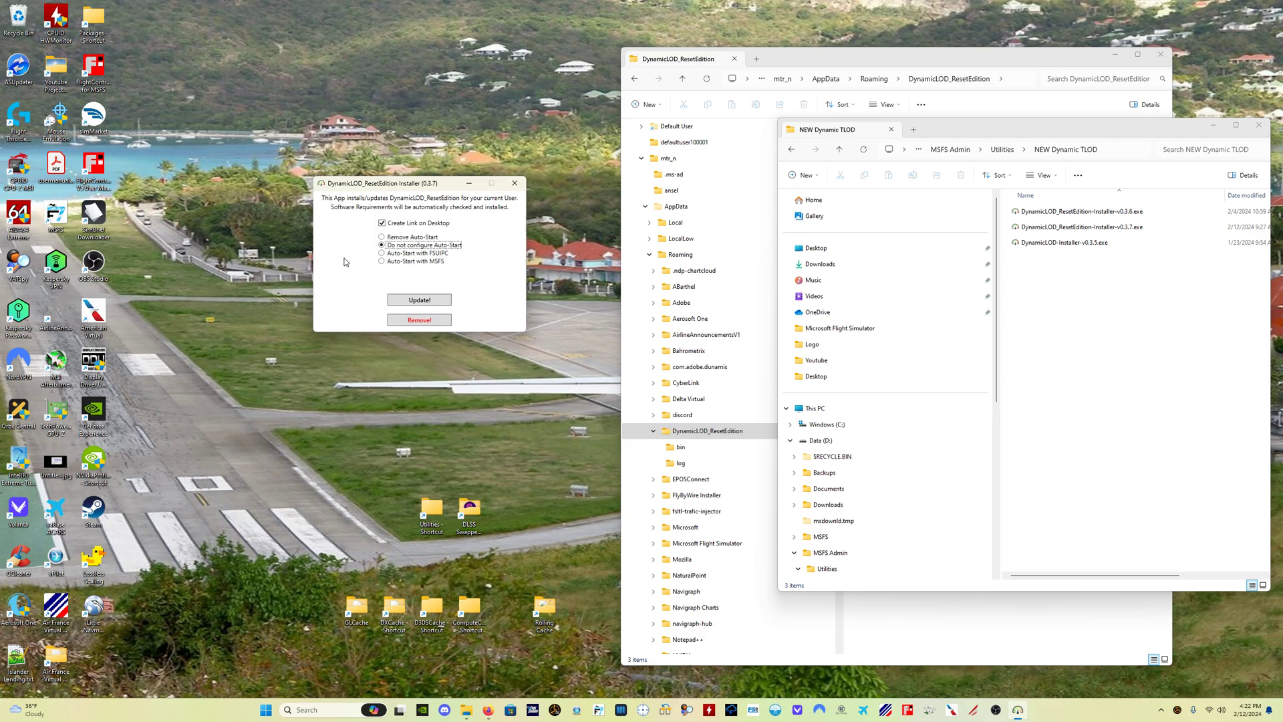
pyautogui.moveTo(435, 258)
# Step: Show the desktop, select the DynamicLOD_ResetEdition shortcut, then return to the NEW Dynamic TLOD folder window
pyautogui.press('super+d')
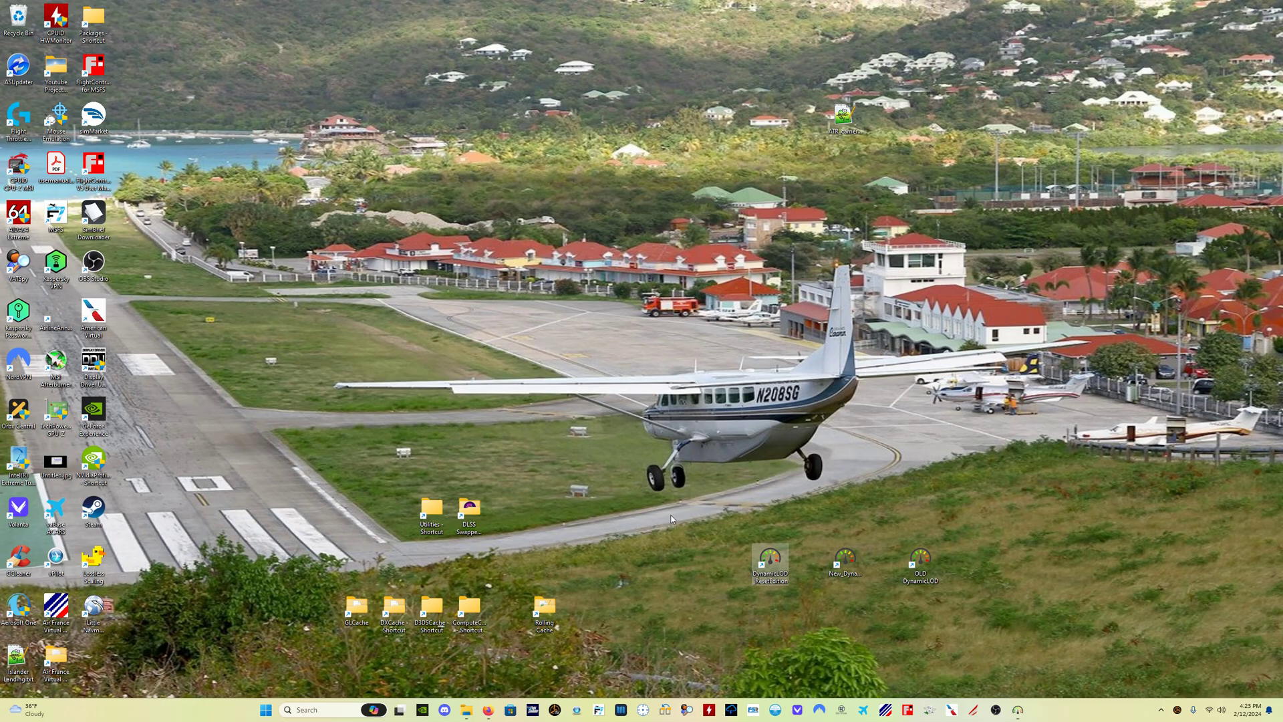
pyautogui.click(773, 563)
pyautogui.hotkey('alt', 'Tab')
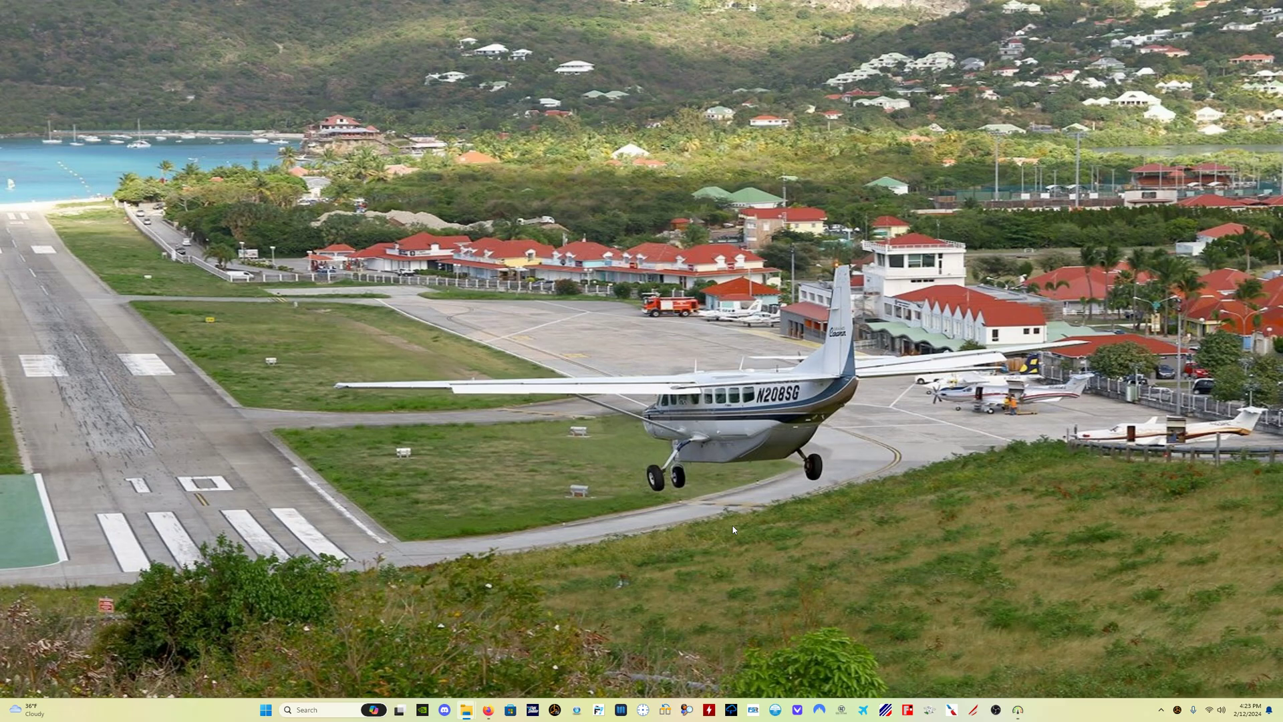
pyautogui.hotkey('alt', 'Tab')
pyautogui.press('Tab')
pyautogui.press('Tab')
pyautogui.press('Tab')
pyautogui.press('Tab')
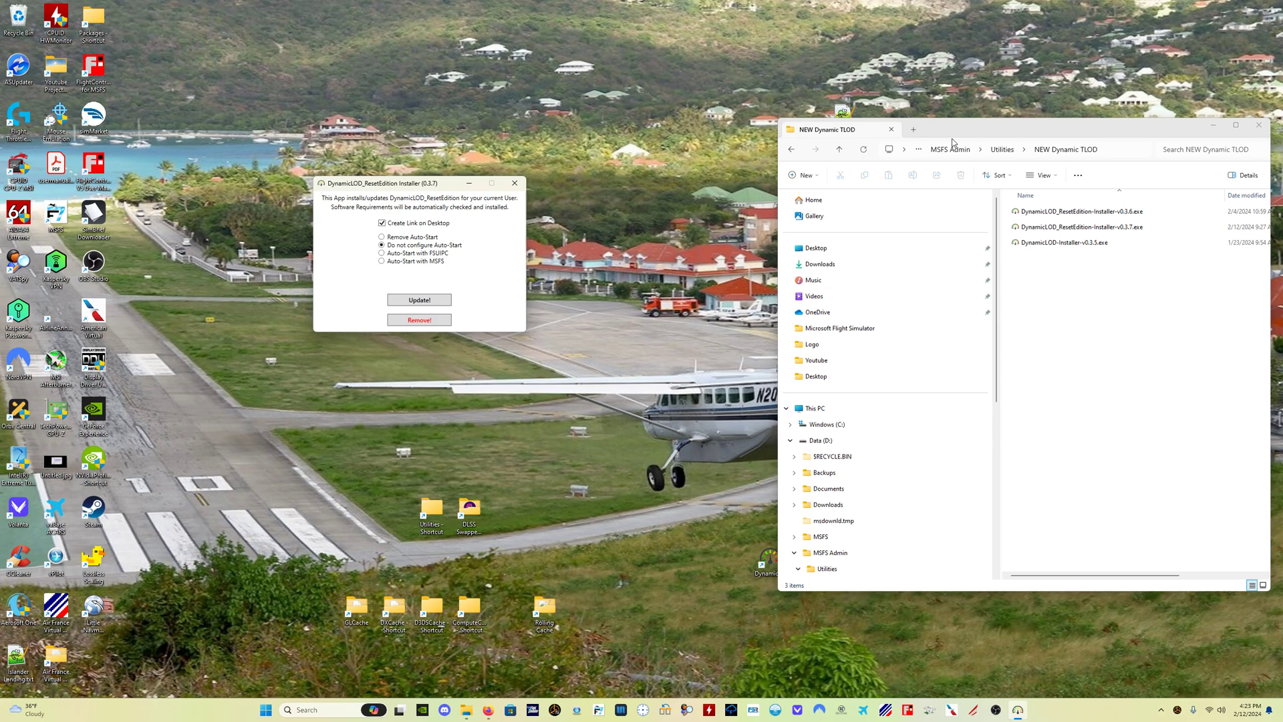
# Step: Move the NEW Dynamic TLOD folder window up and left beside the installer dialog
pyautogui.moveTo(953, 137); pyautogui.dragTo(758, 100)
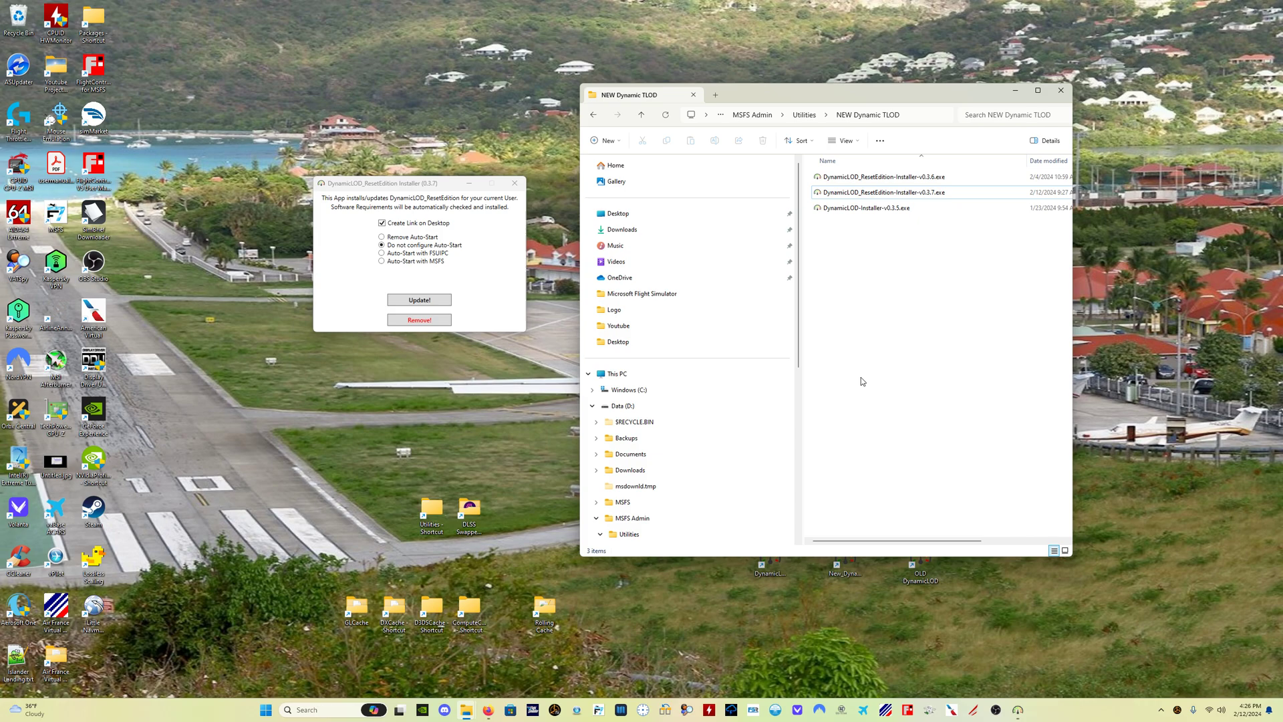
# Step: Close the installer, minimize the folder, launch DynamicLOD_ResetEdition, and dismiss the 'already running' error
pyautogui.click(515, 183)
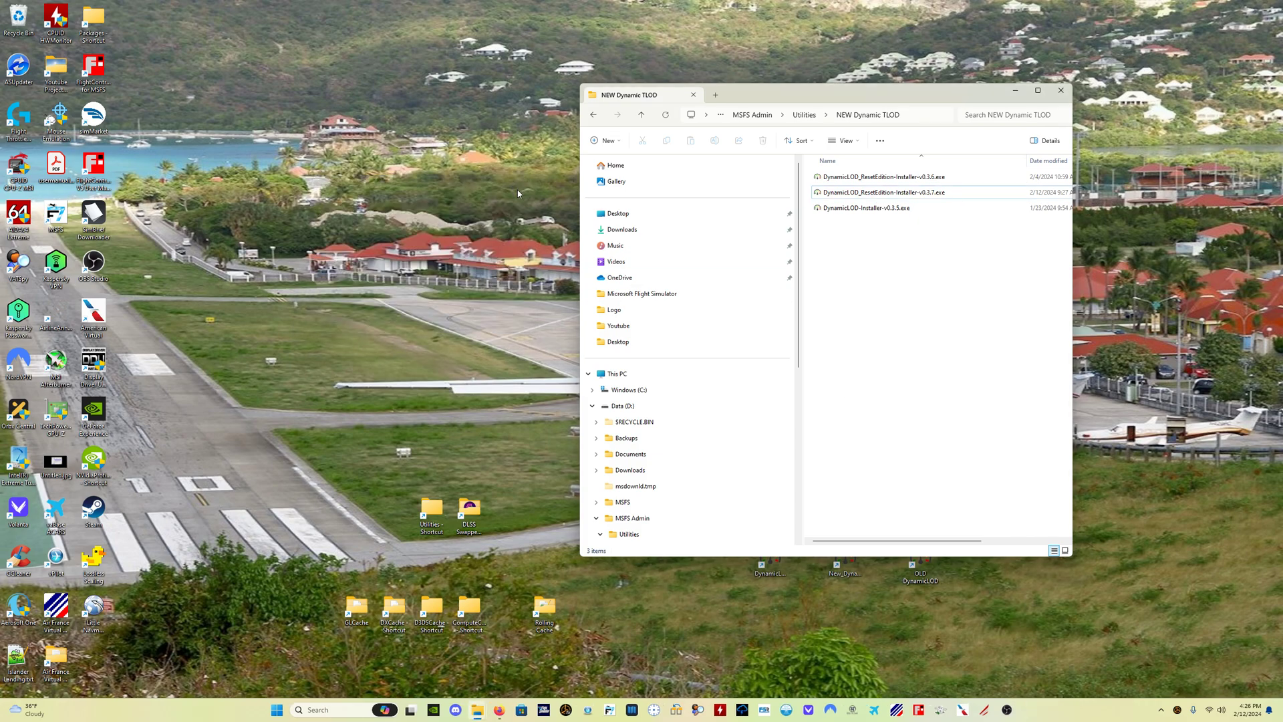
pyautogui.click(1015, 91)
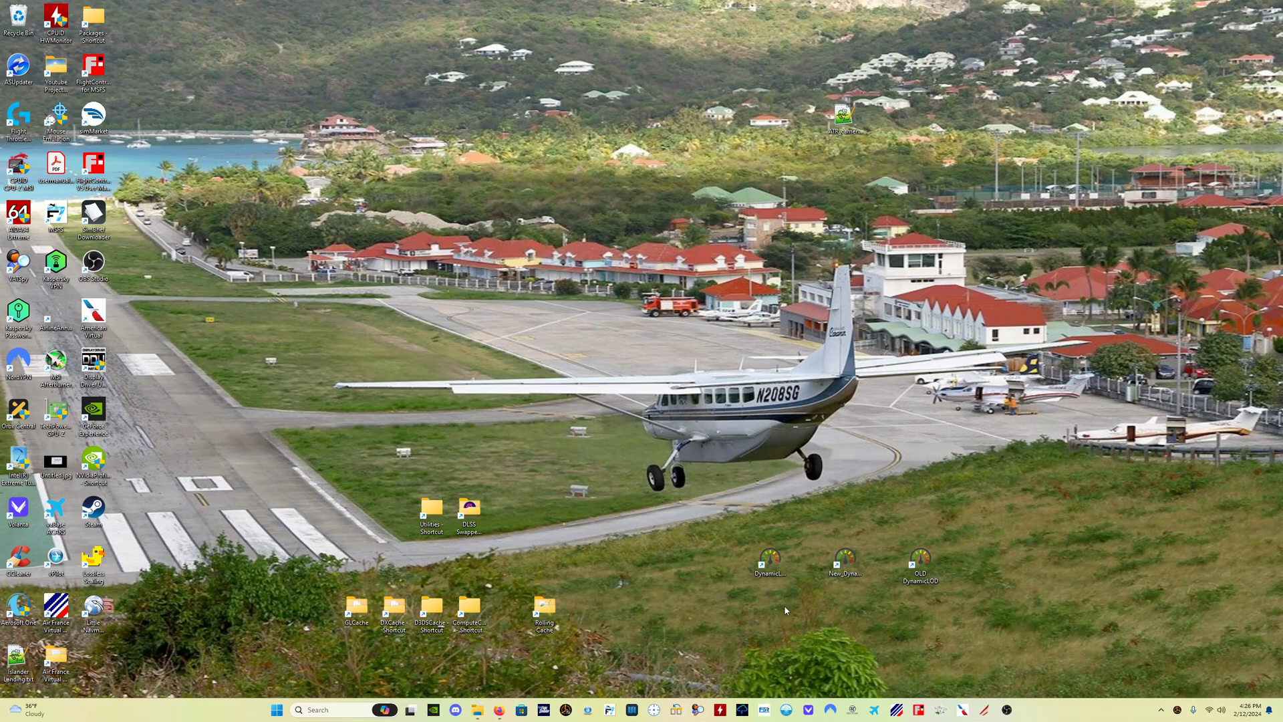
pyautogui.doubleClick(761, 563)
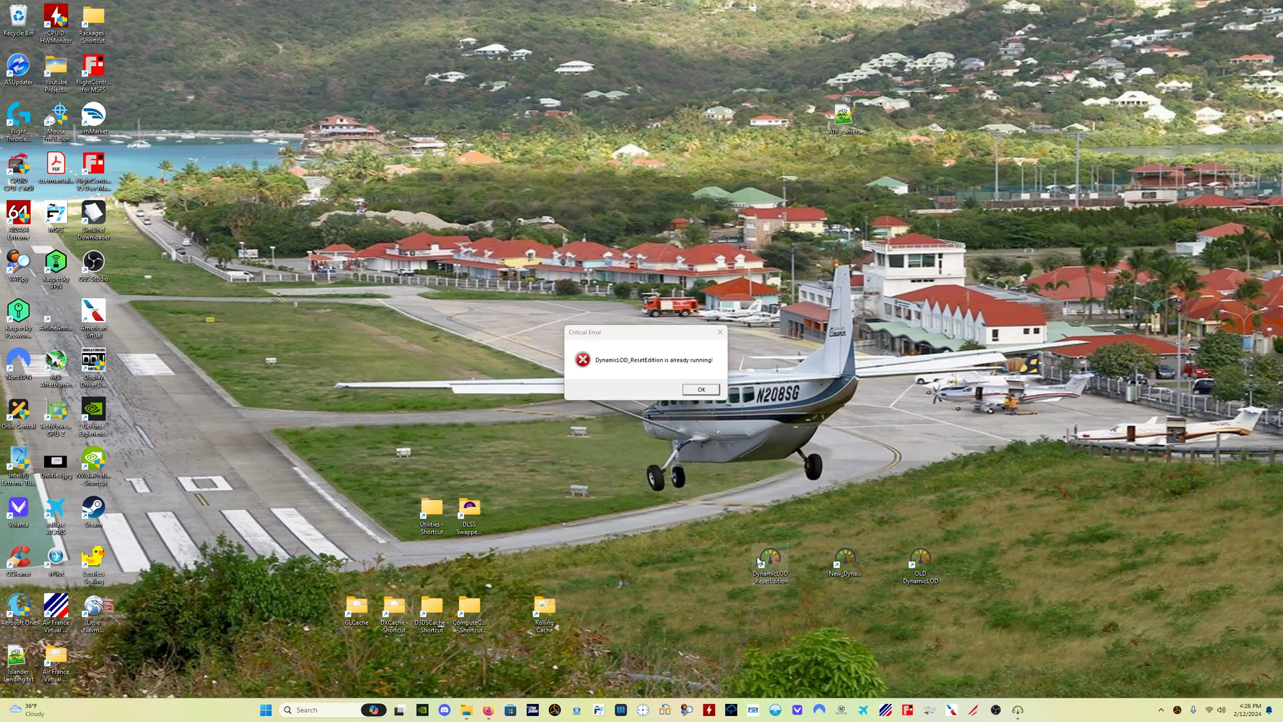
pyautogui.click(708, 394)
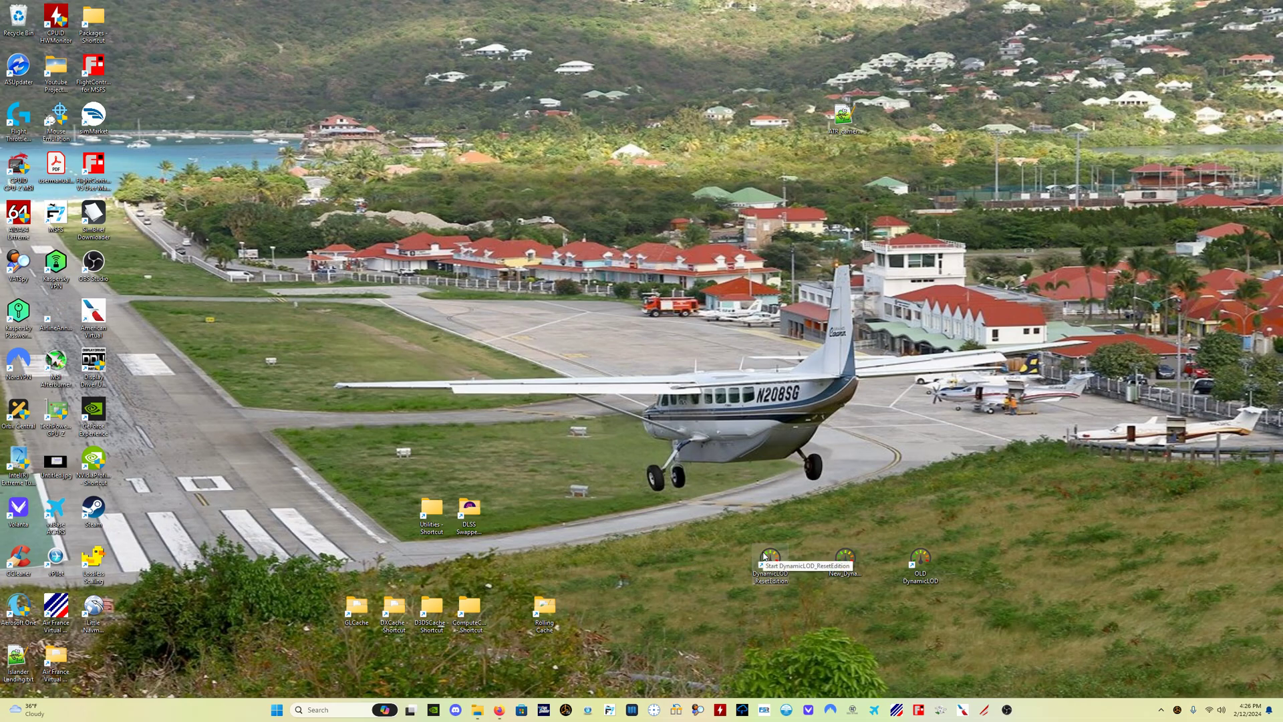
# Step: Open the running DynamicLOD_ResetEdition window from the system tray and reposition it on screen
pyautogui.click(1161, 711)
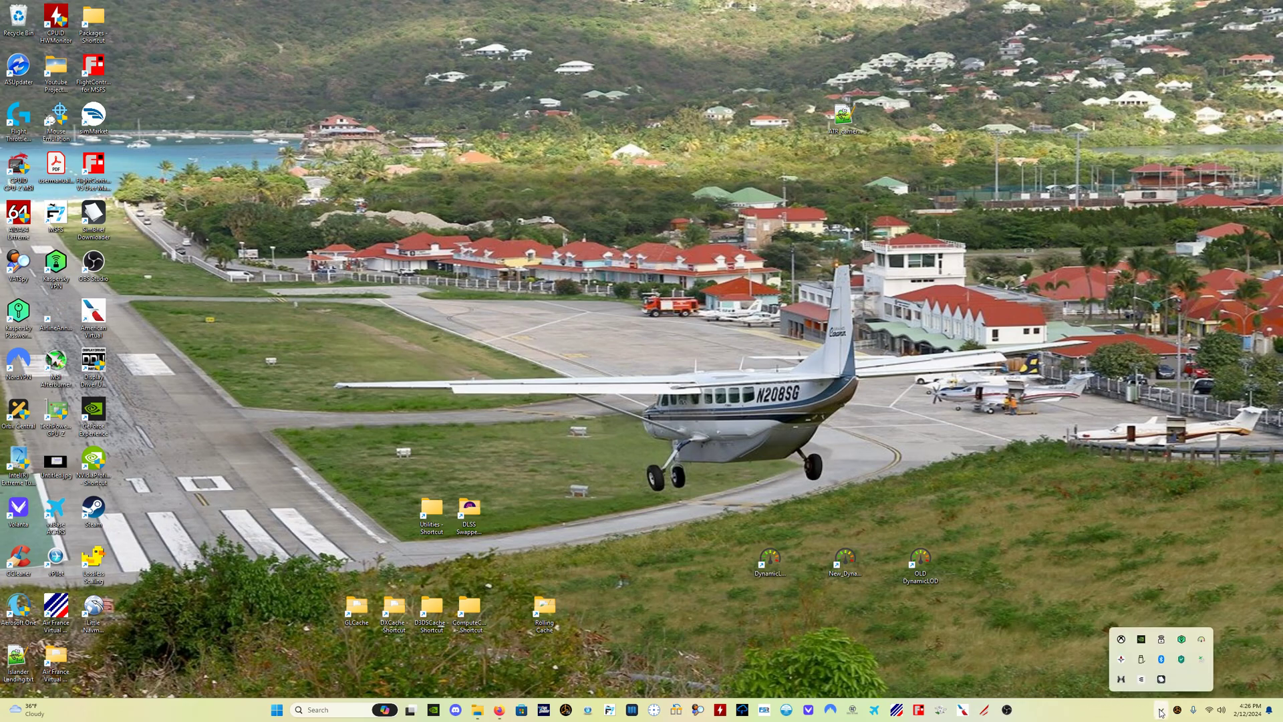
pyautogui.click(1203, 640)
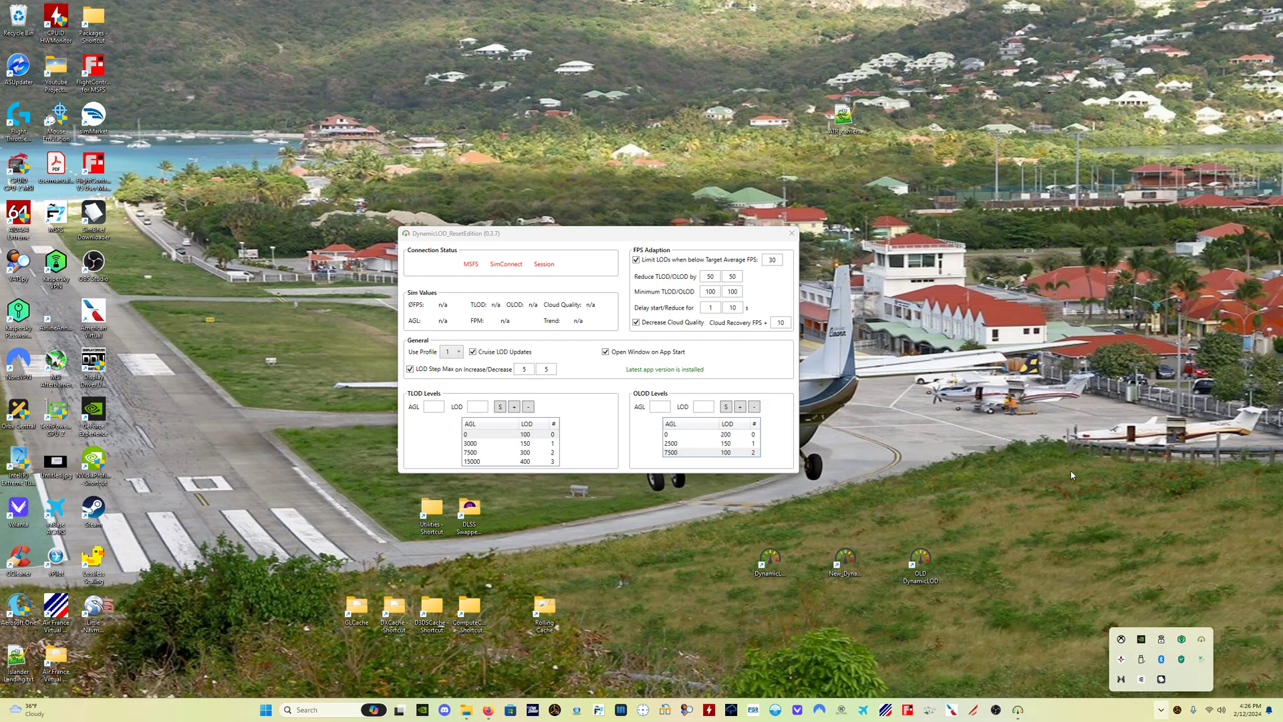
pyautogui.moveTo(571, 232); pyautogui.dragTo(514, 141)
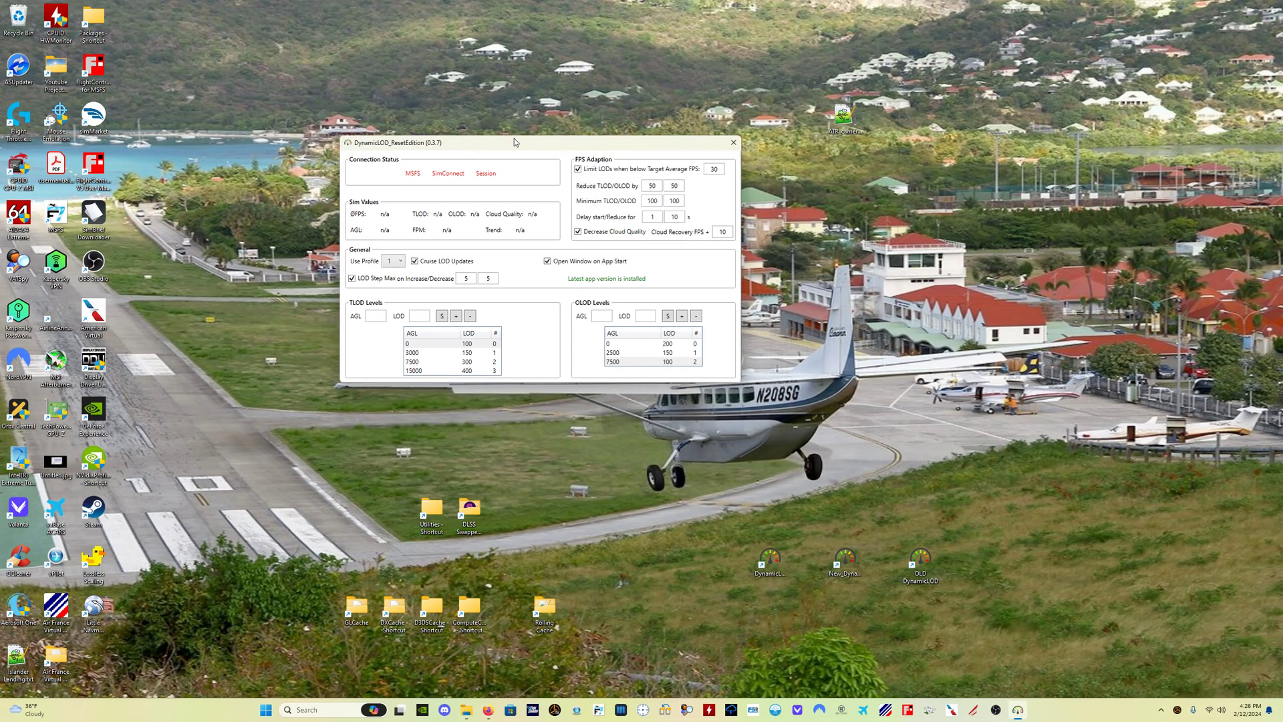
pyautogui.click(733, 143)
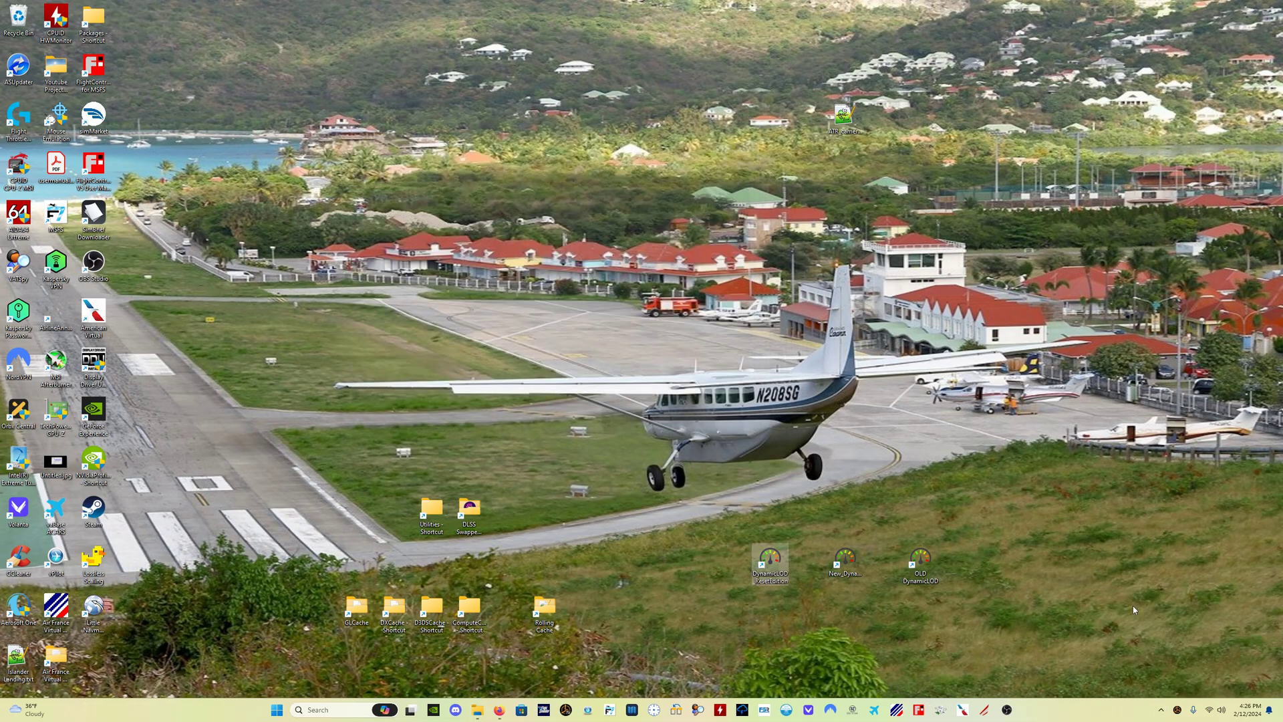
pyautogui.click(1157, 718)
pyautogui.click(1201, 639)
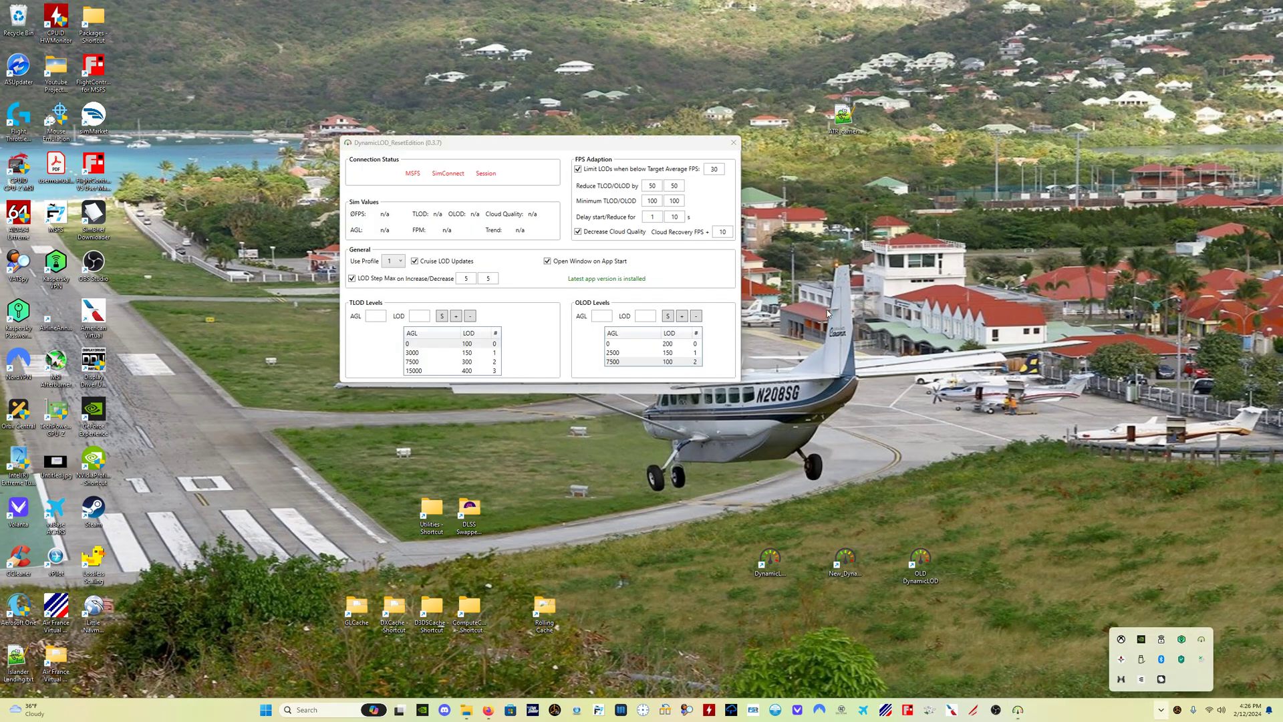
pyautogui.moveTo(536, 140); pyautogui.dragTo(621, 181)
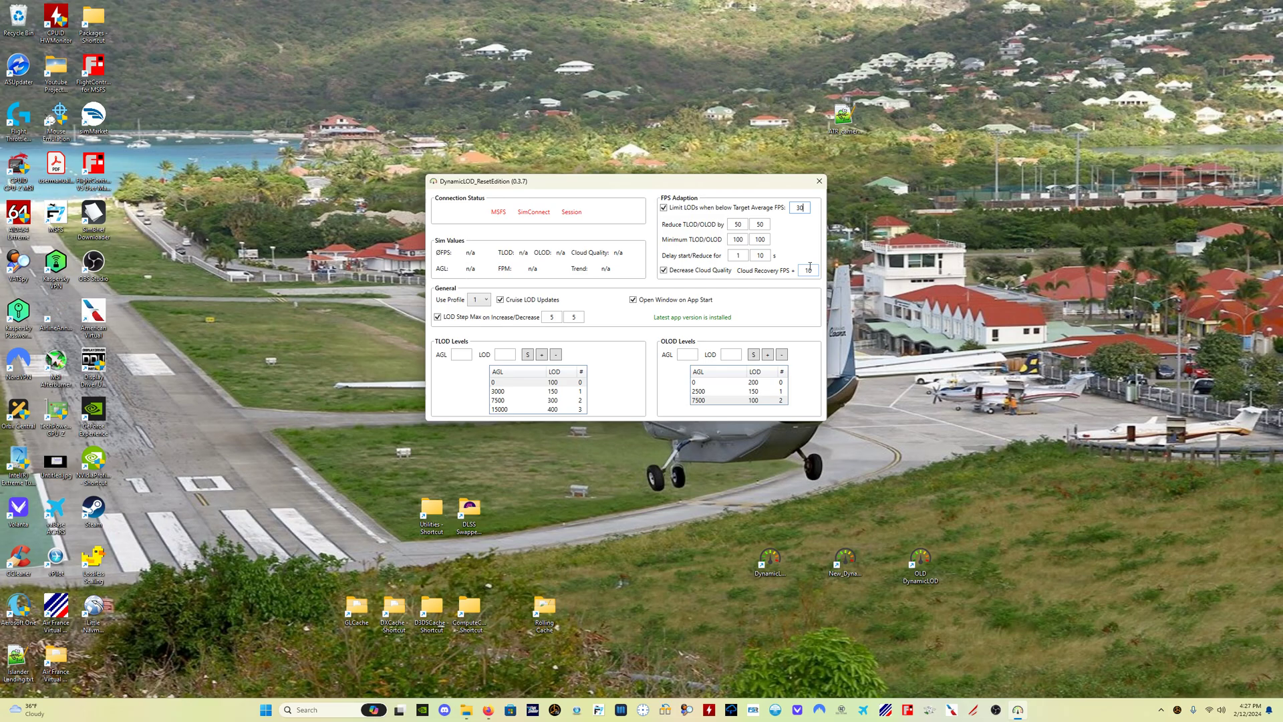
pyautogui.click(809, 268)
# Step: Uncheck Cruise LOD Updates, keeping LOD Step Max at 5 and 5
pyautogui.click(500, 300)
# Step: Re-enable Cruise LOD Updates and review the TLOD Levels rows, ending on the 15000 level
pyautogui.click(514, 412)
pyautogui.click(515, 393)
pyautogui.click(514, 400)
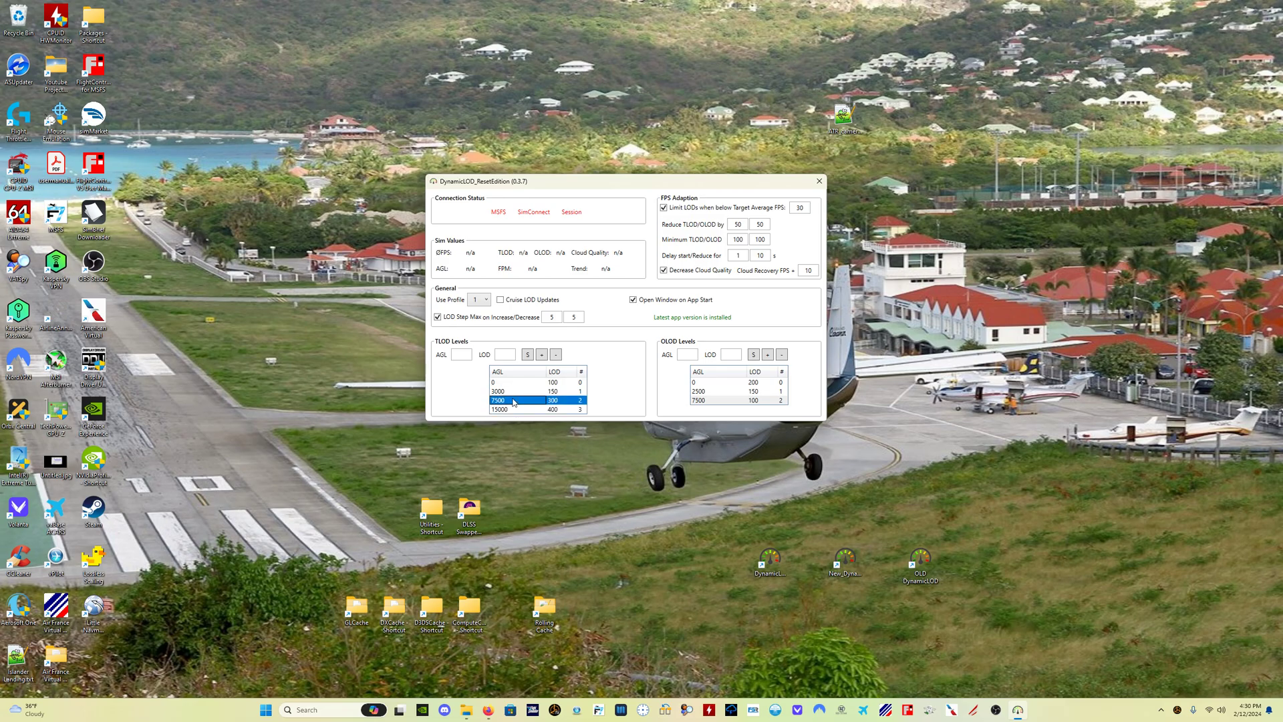
pyautogui.click(513, 409)
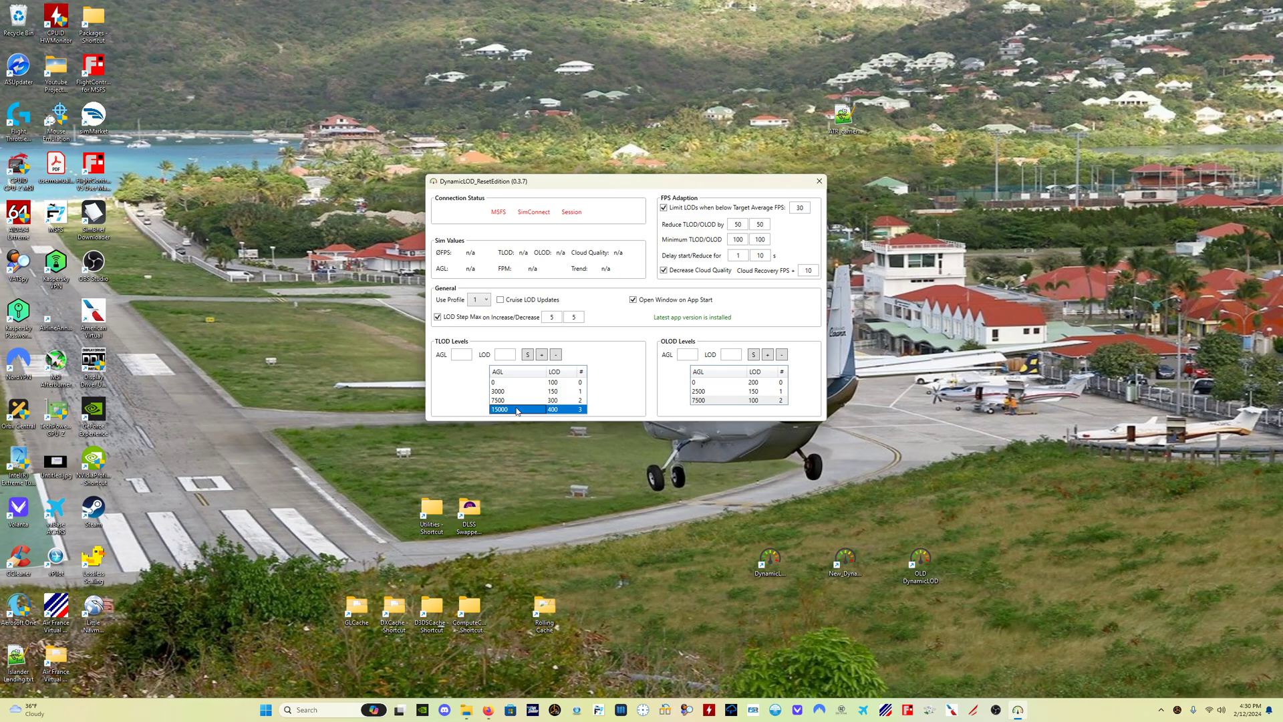
pyautogui.click(500, 300)
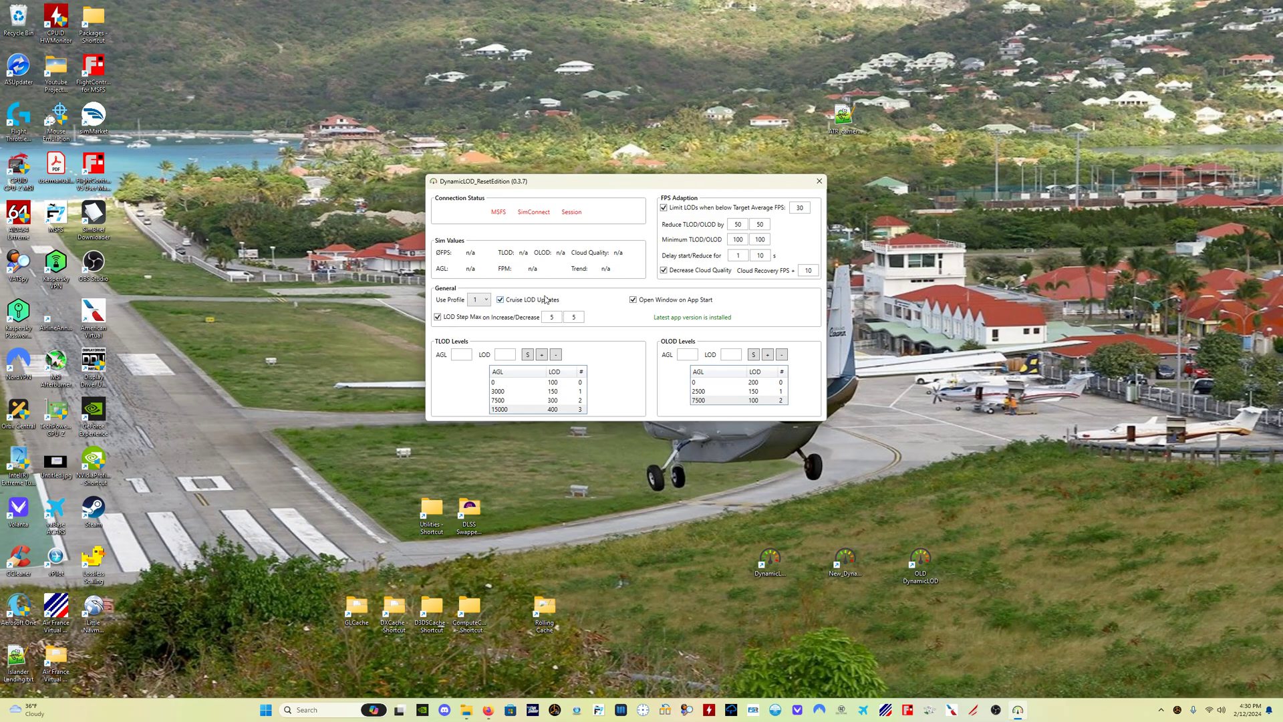
pyautogui.click(507, 411)
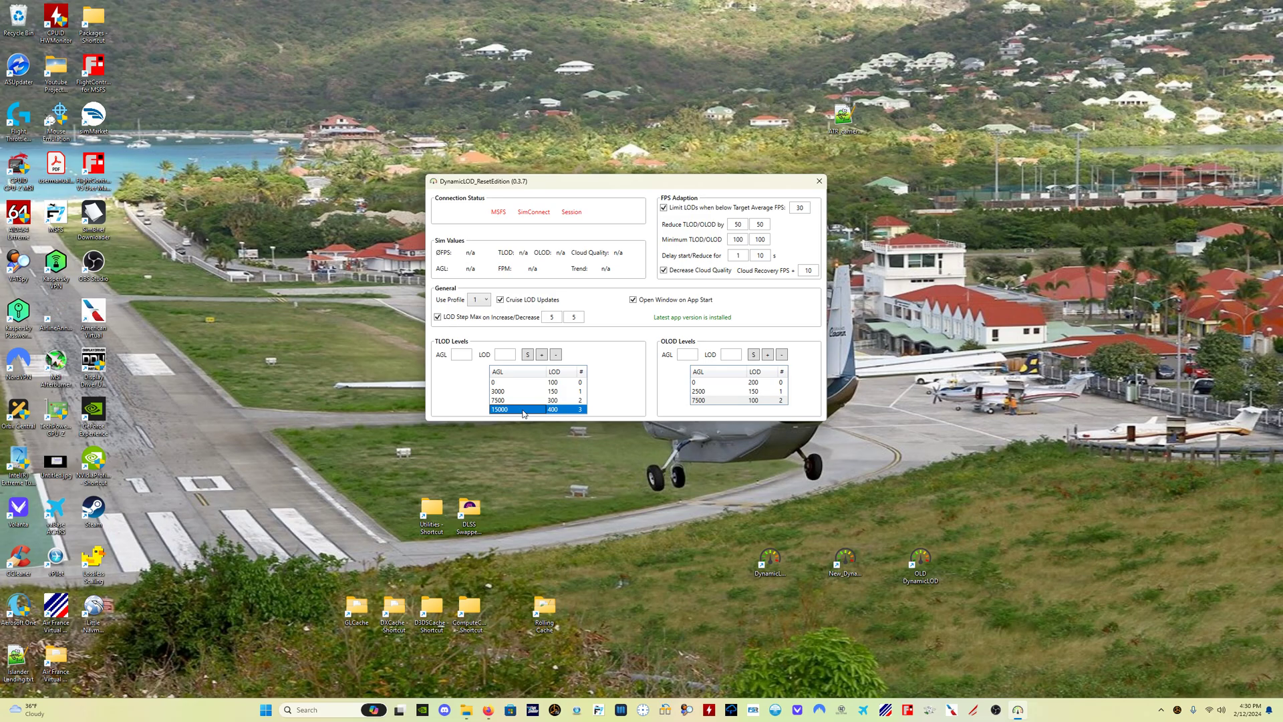
pyautogui.click(554, 401)
pyautogui.click(558, 407)
pyautogui.click(559, 403)
pyautogui.click(559, 408)
pyautogui.click(557, 400)
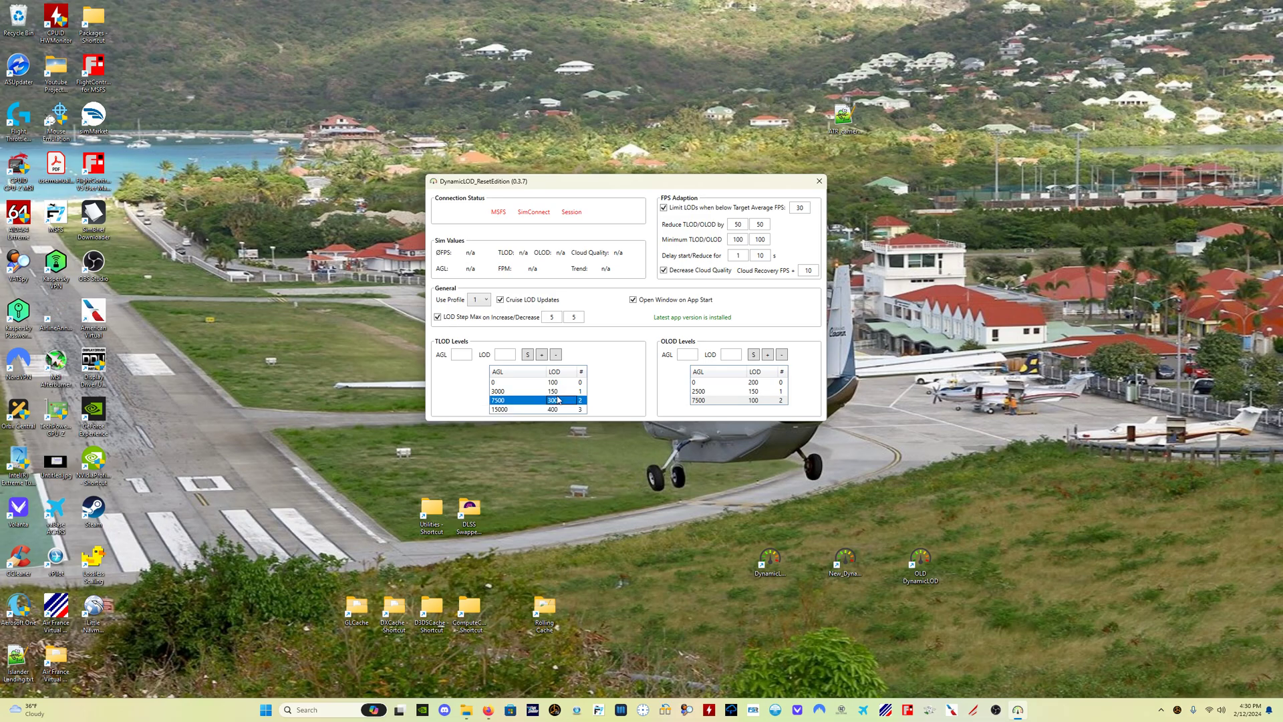
pyautogui.click(558, 409)
pyautogui.click(556, 400)
pyautogui.click(513, 410)
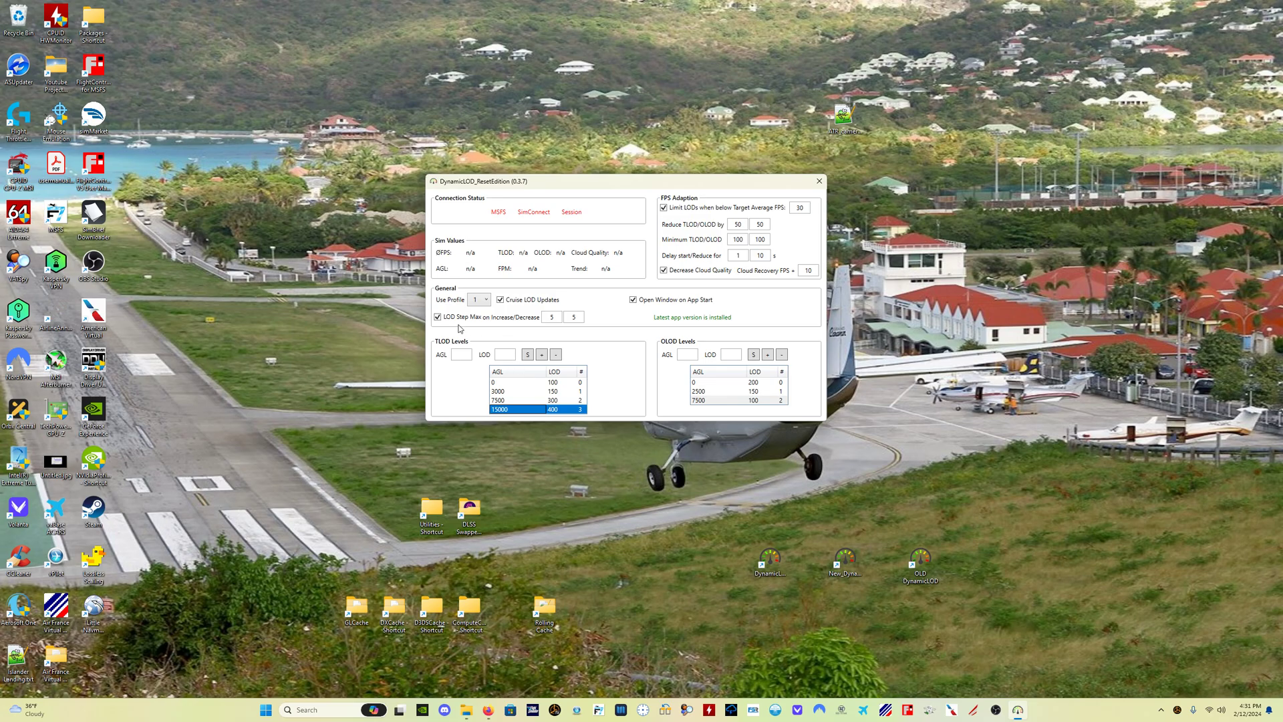
pyautogui.click(555, 318)
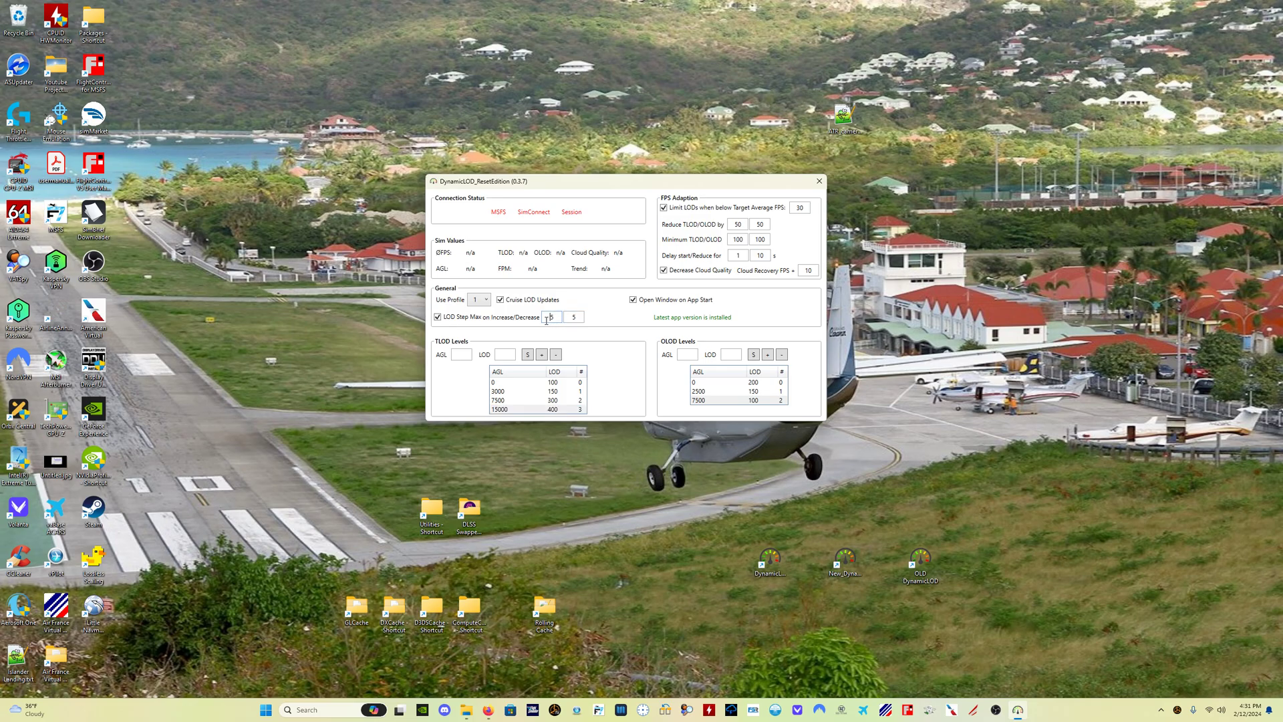
pyautogui.click(510, 402)
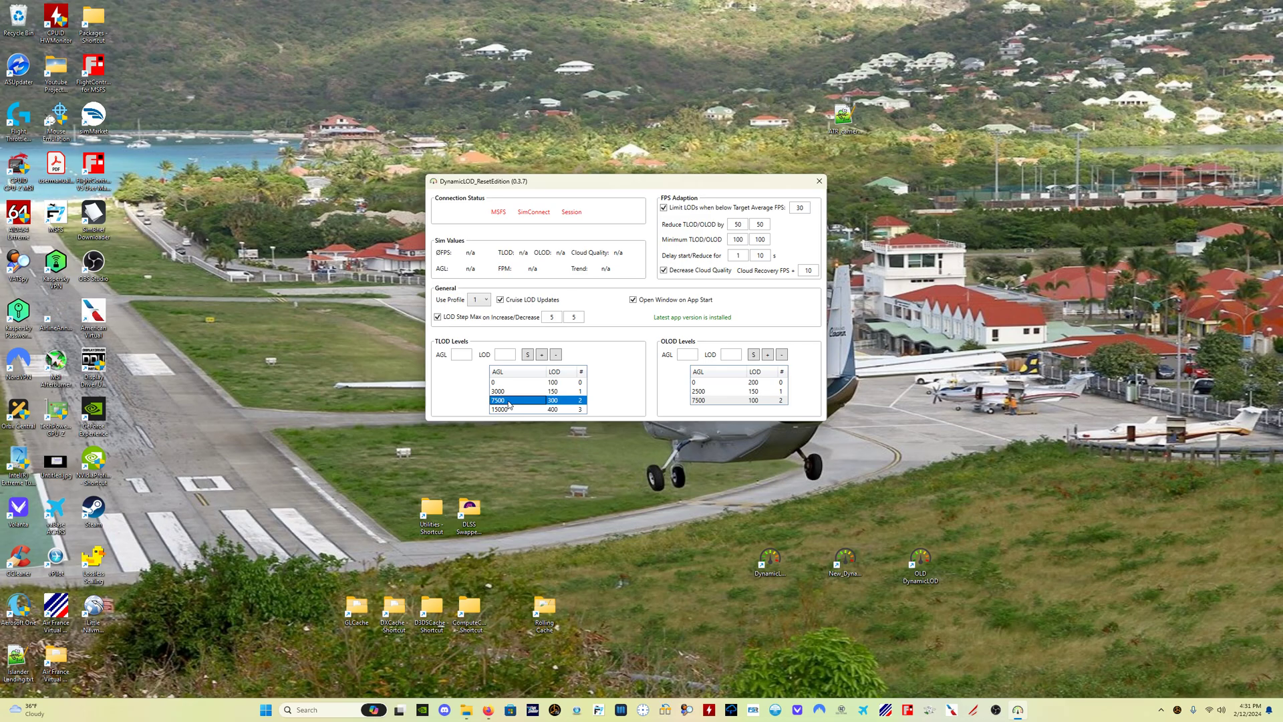
pyautogui.click(523, 409)
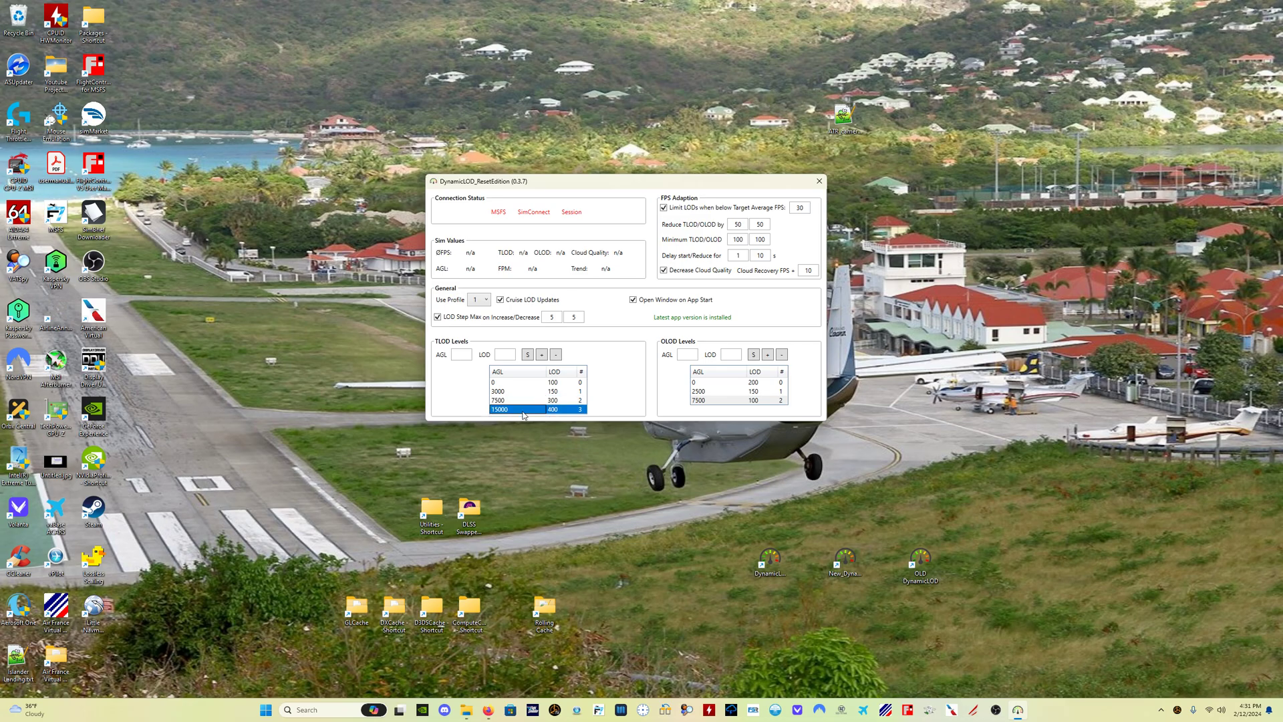
pyautogui.click(558, 401)
pyautogui.click(566, 401)
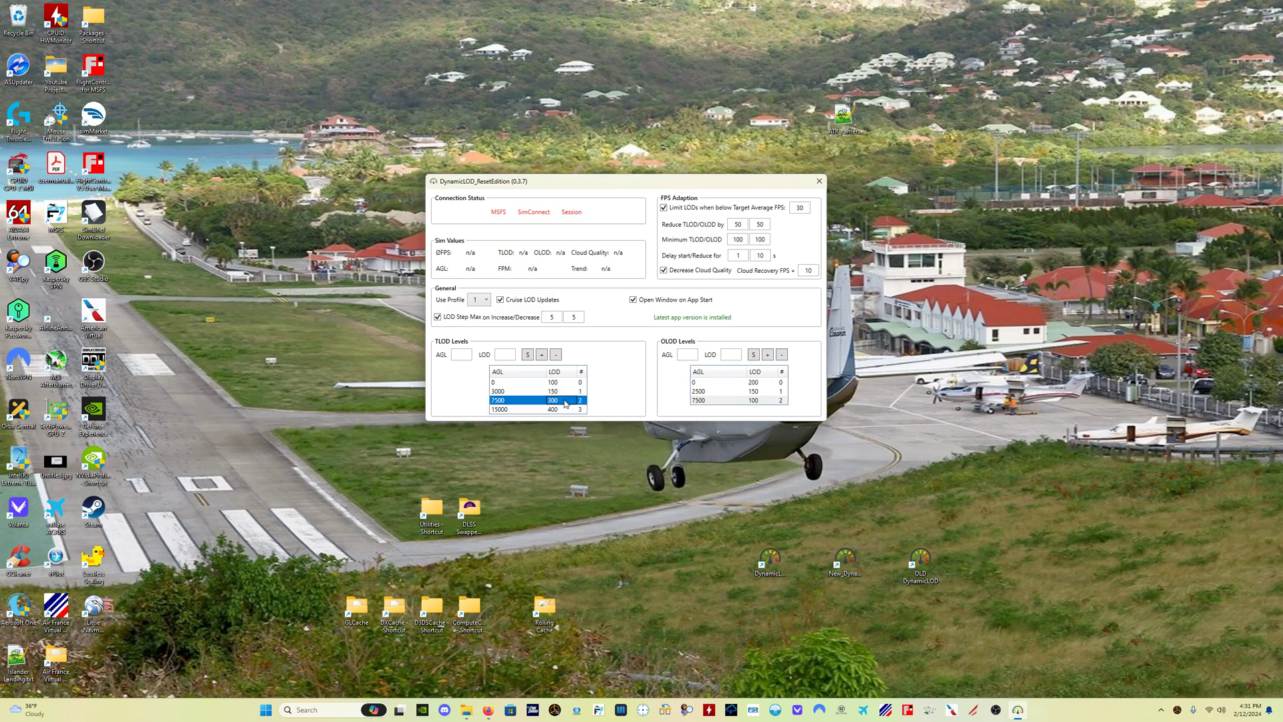
pyautogui.click(526, 410)
pyautogui.click(554, 411)
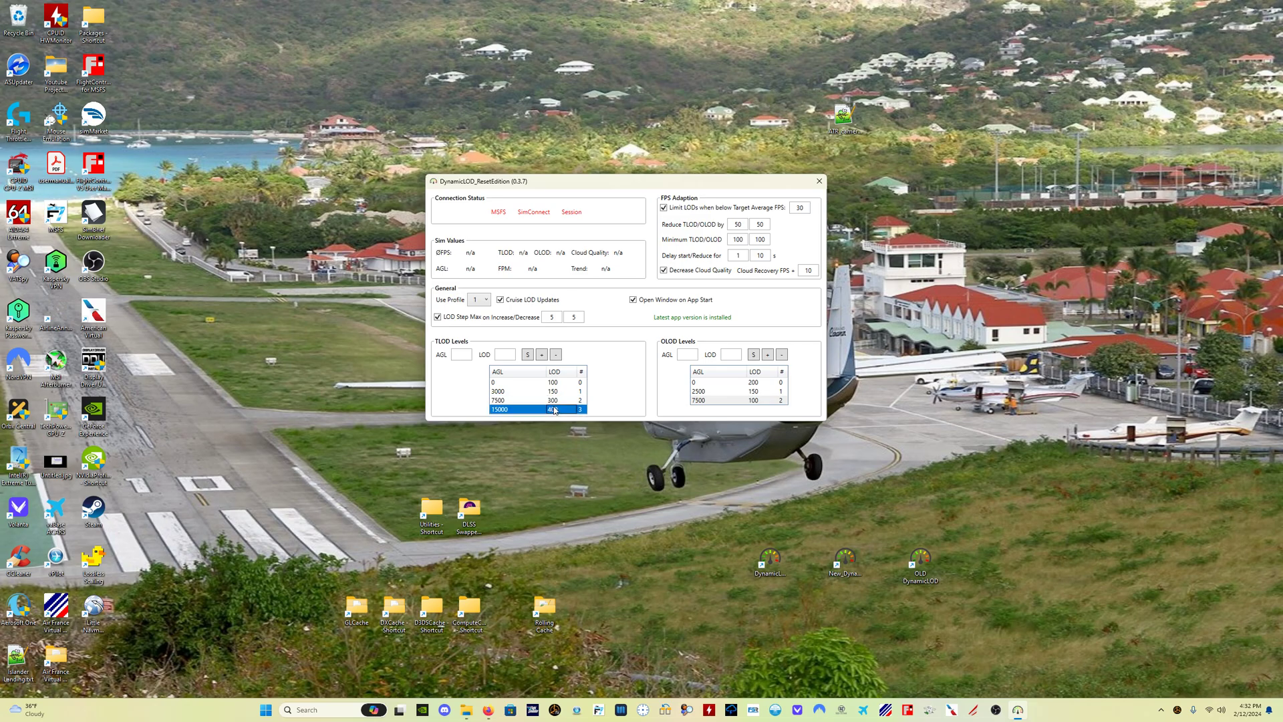
pyautogui.click(553, 316)
pyautogui.click(575, 320)
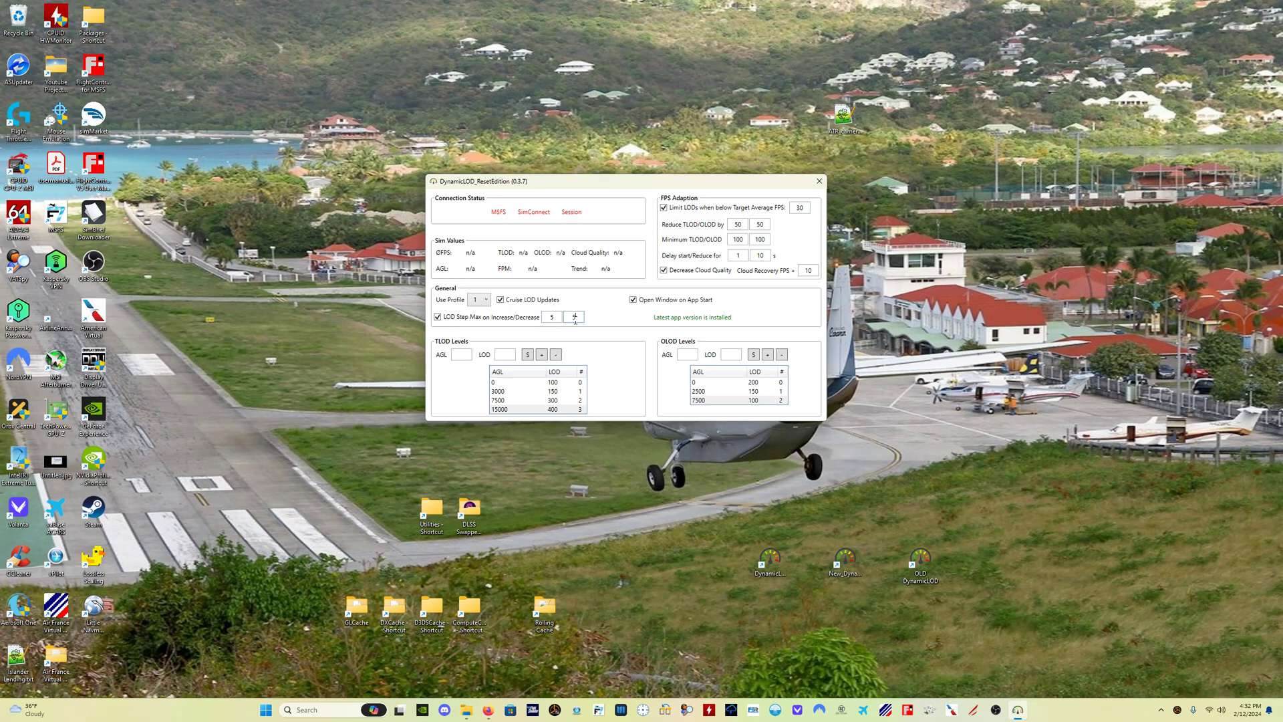
pyautogui.click(528, 401)
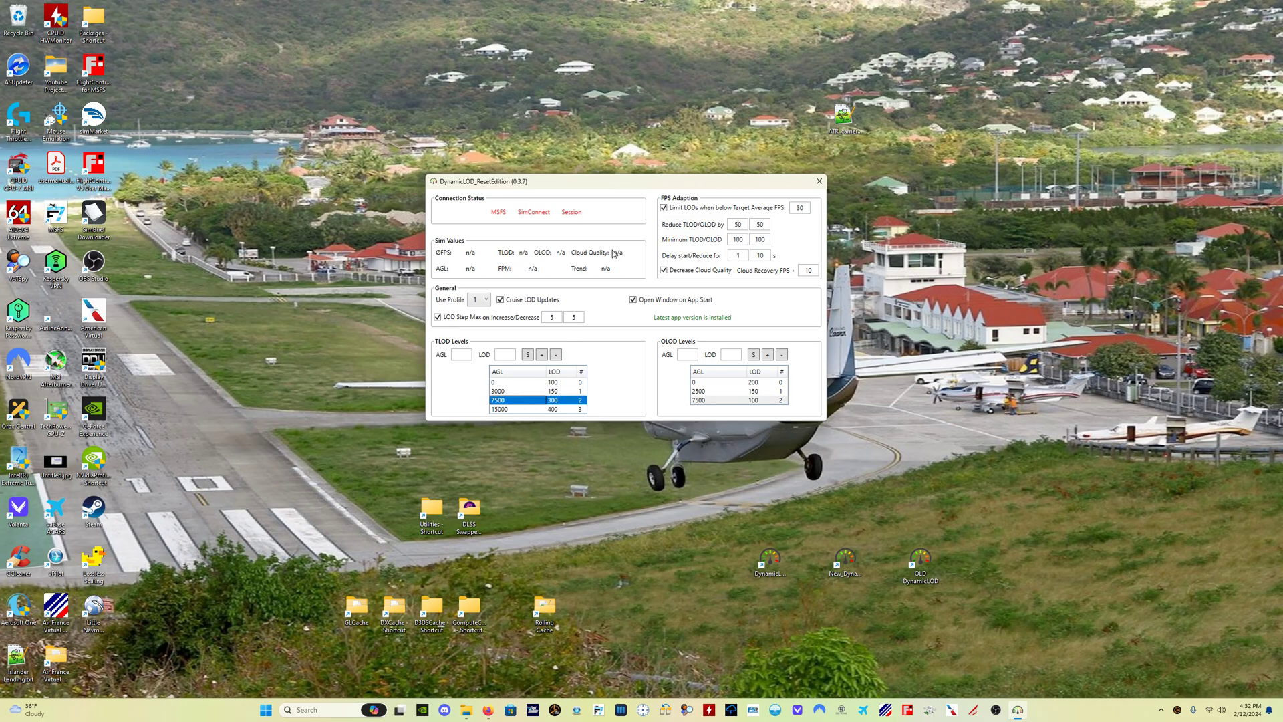
pyautogui.click(514, 409)
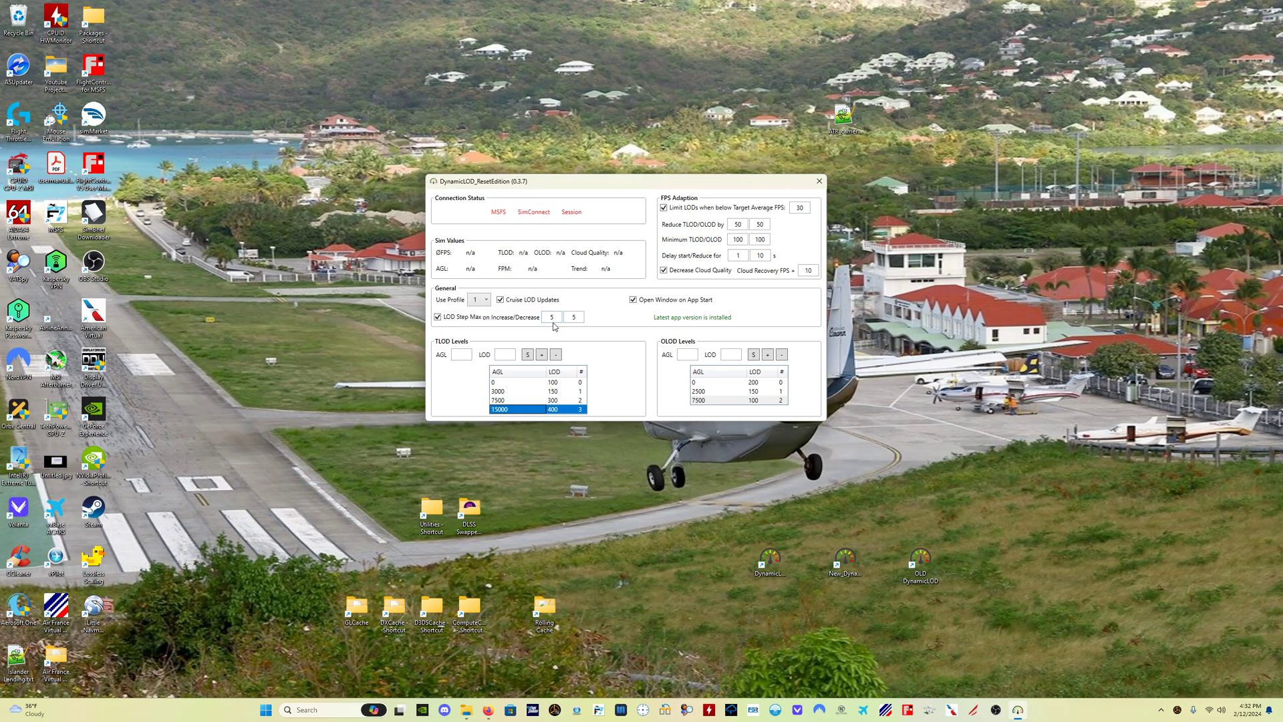
pyautogui.click(560, 410)
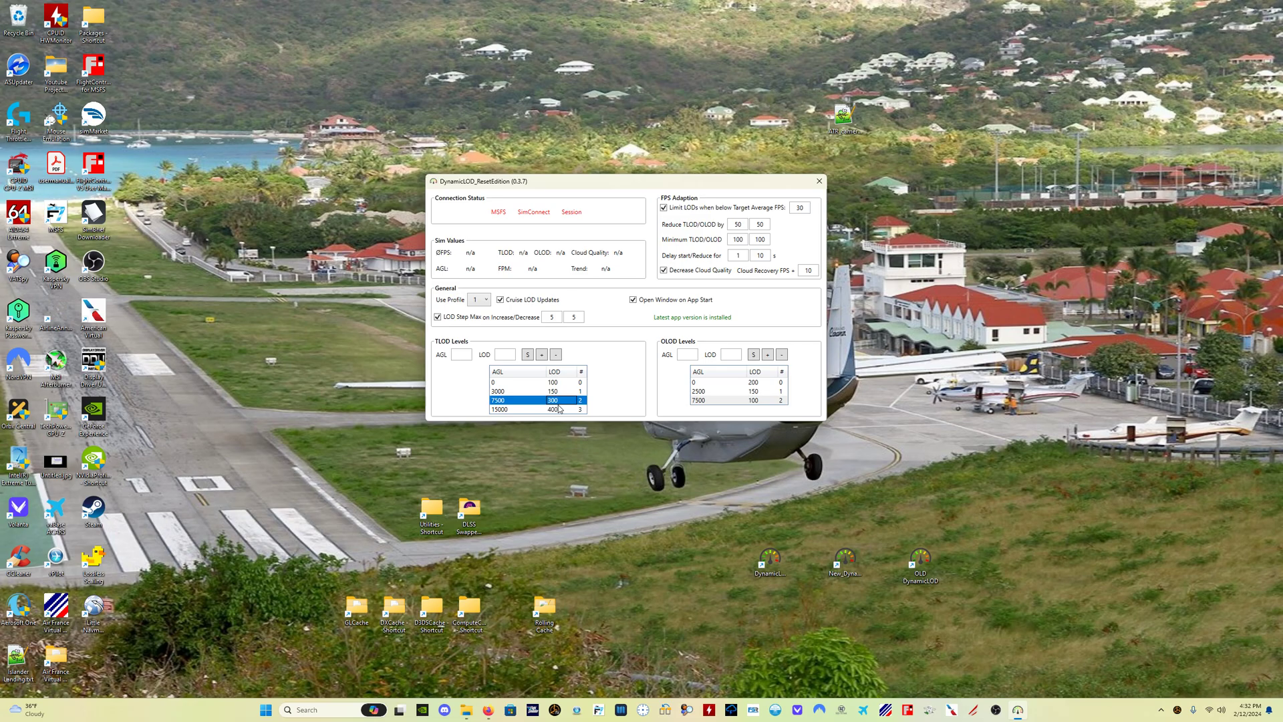
pyautogui.click(562, 410)
pyautogui.press('Escape')
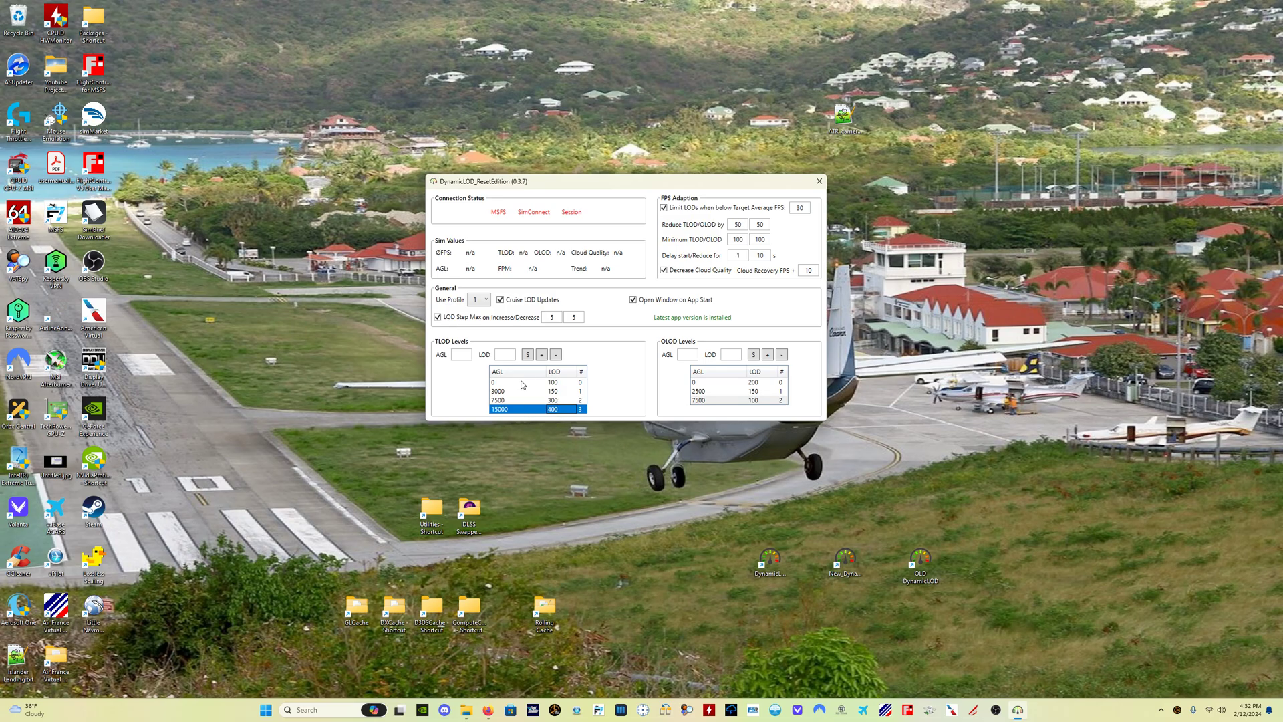
pyautogui.click(567, 399)
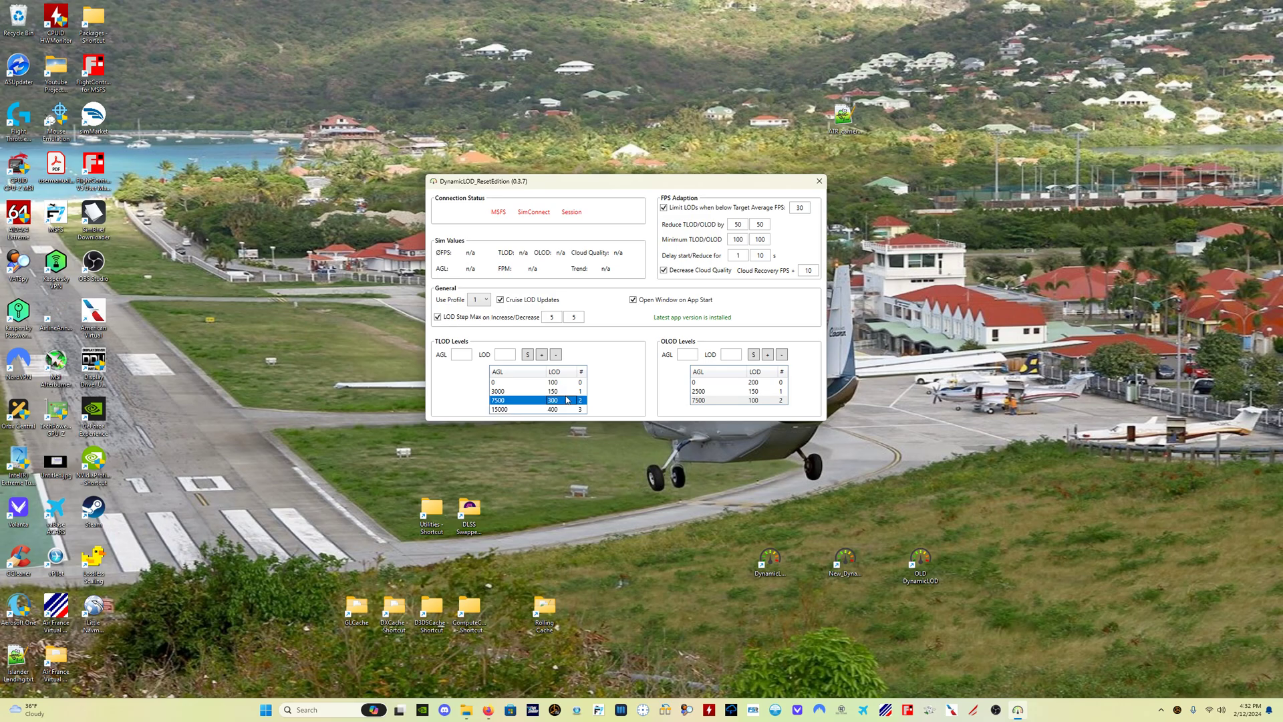
pyautogui.click(568, 408)
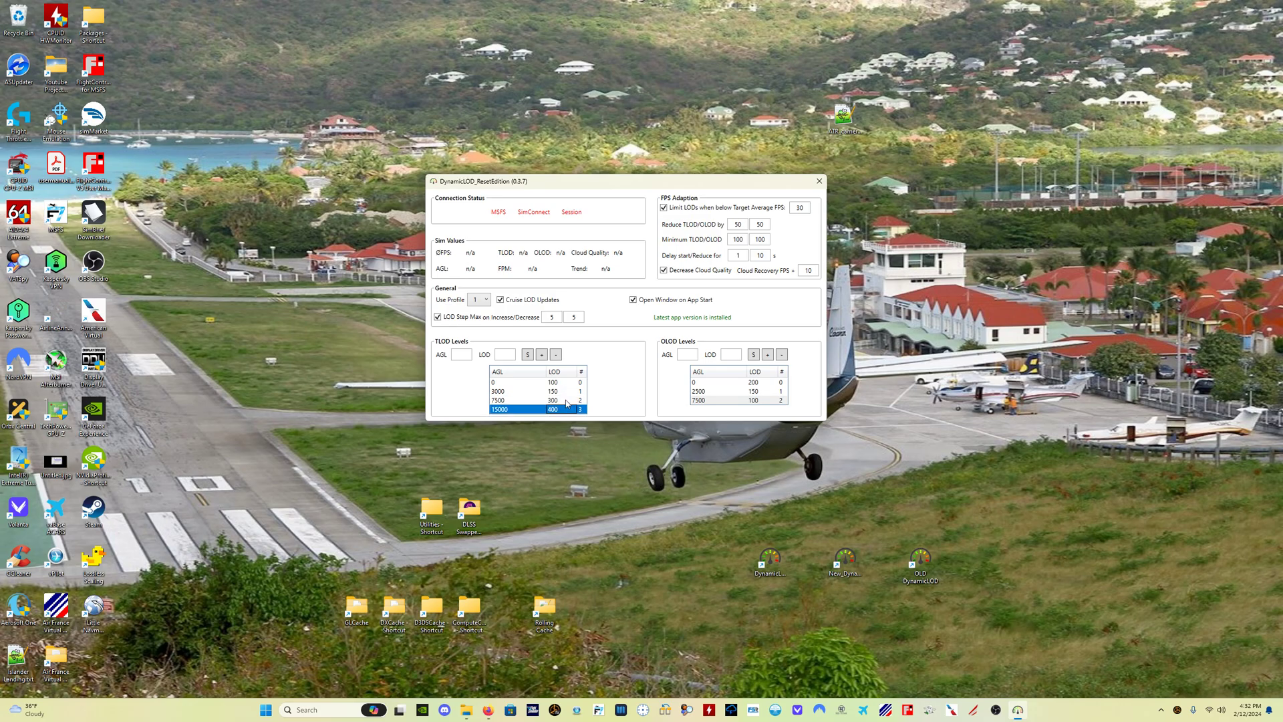
pyautogui.click(564, 400)
pyautogui.click(568, 409)
pyautogui.click(552, 316)
pyautogui.click(560, 402)
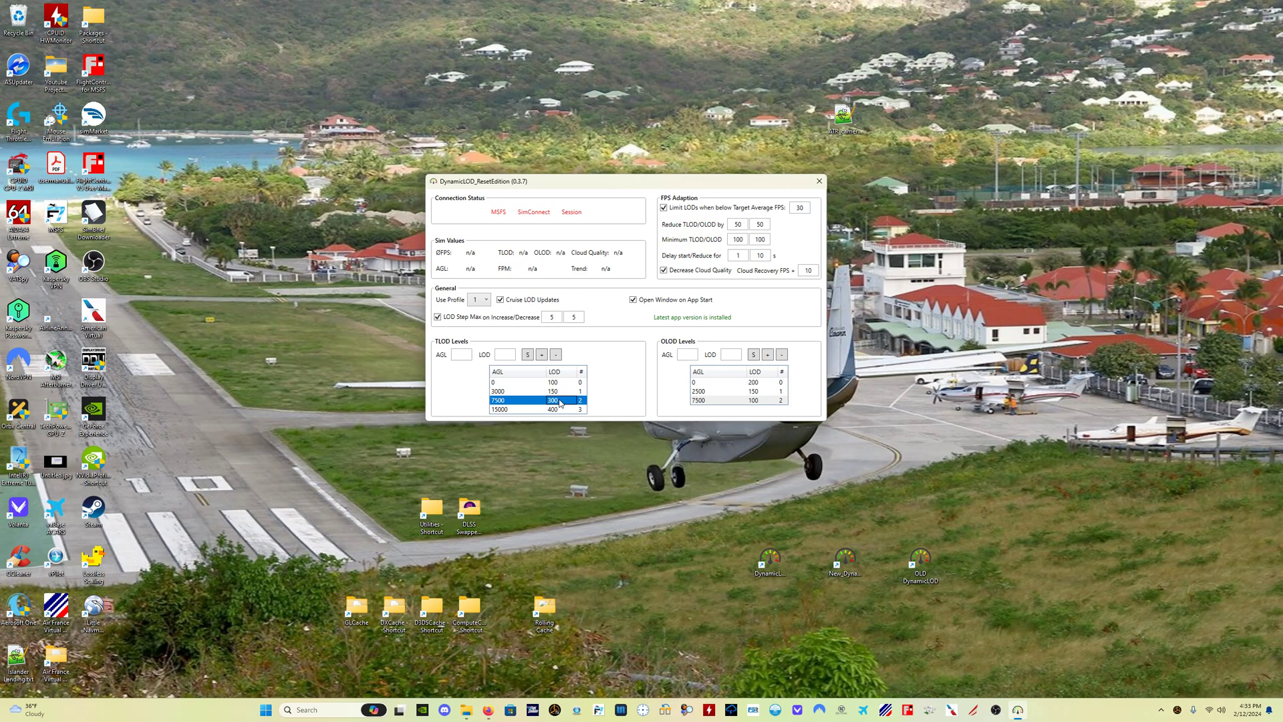